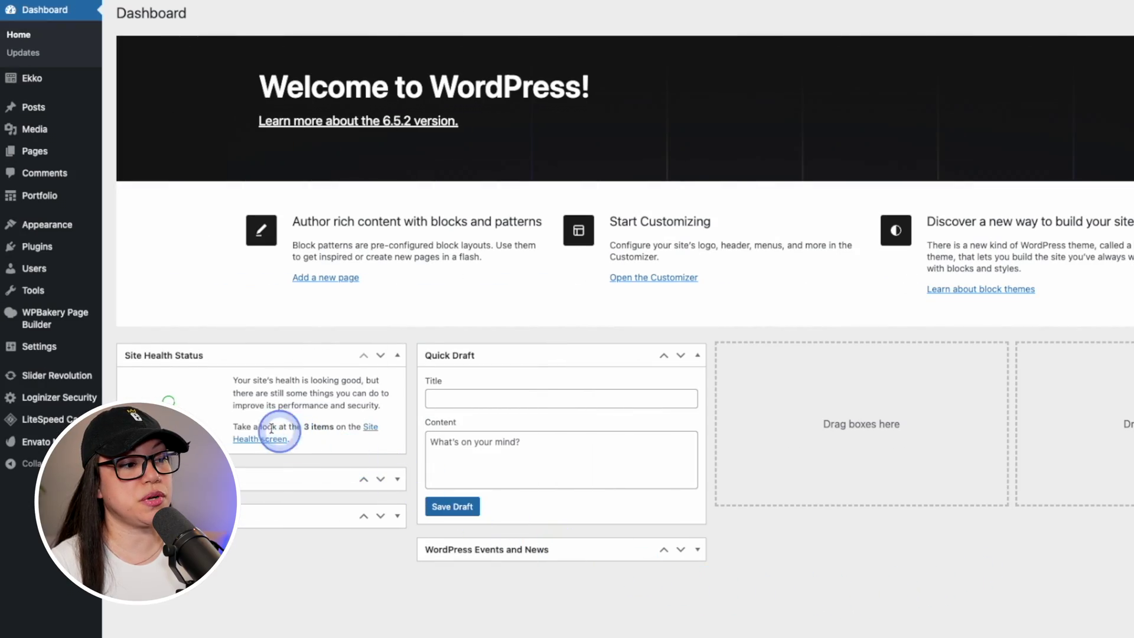
Open the Homepage Slider module from the Slider Revolution module list for editing
{"action": "left_click", "coordinate": [76, 377]}
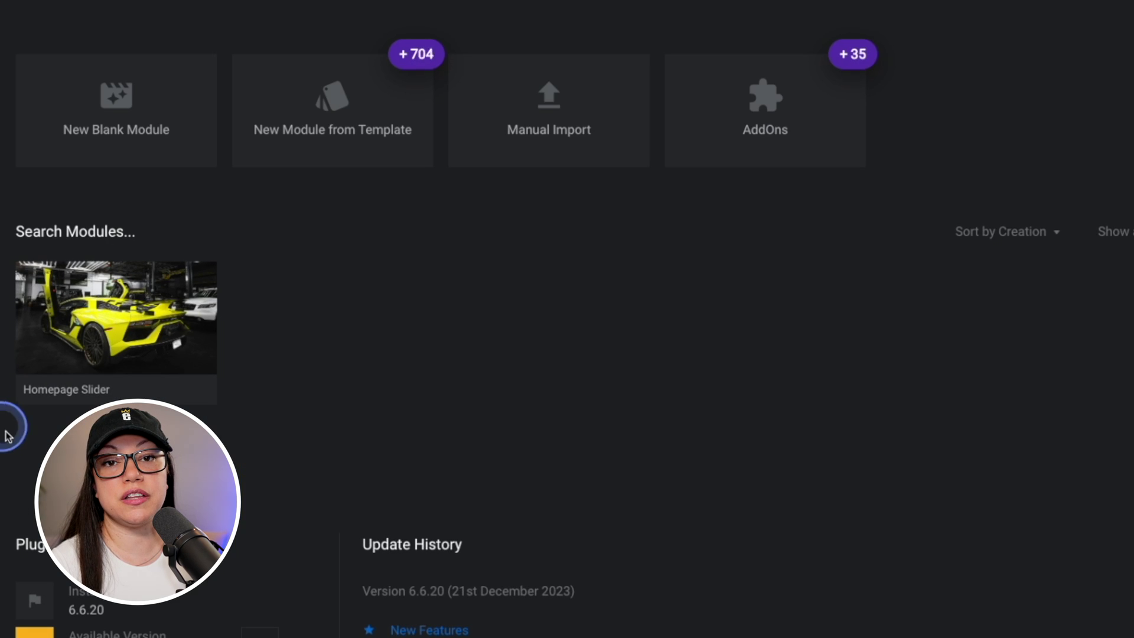
{"action": "mouse_move", "coordinate": [123, 340]}
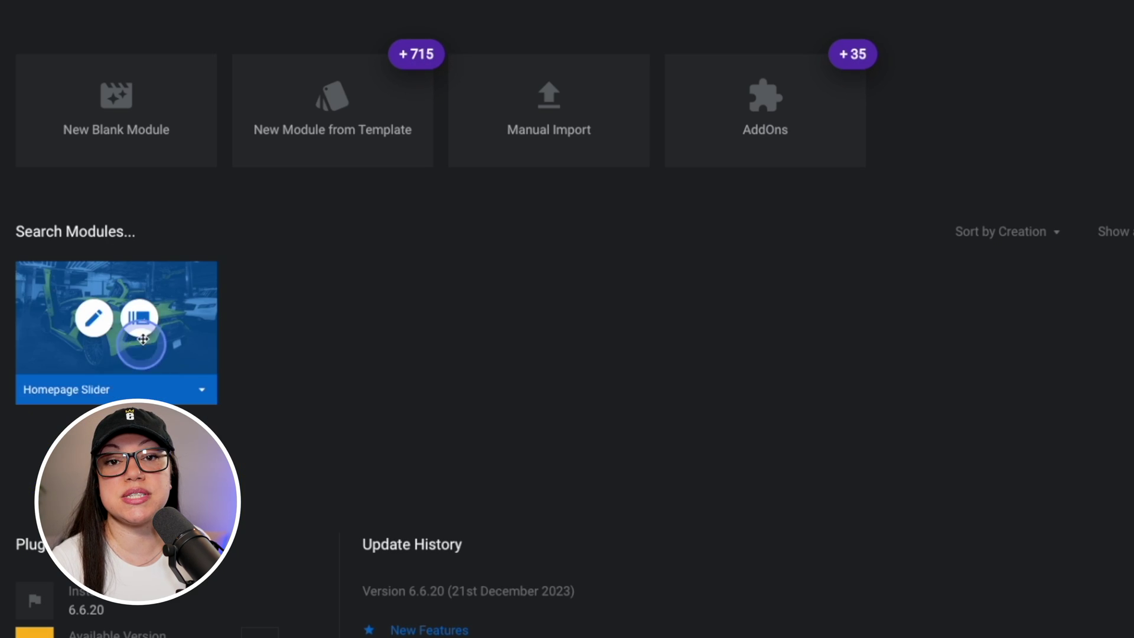
{"action": "left_click", "coordinate": [95, 321]}
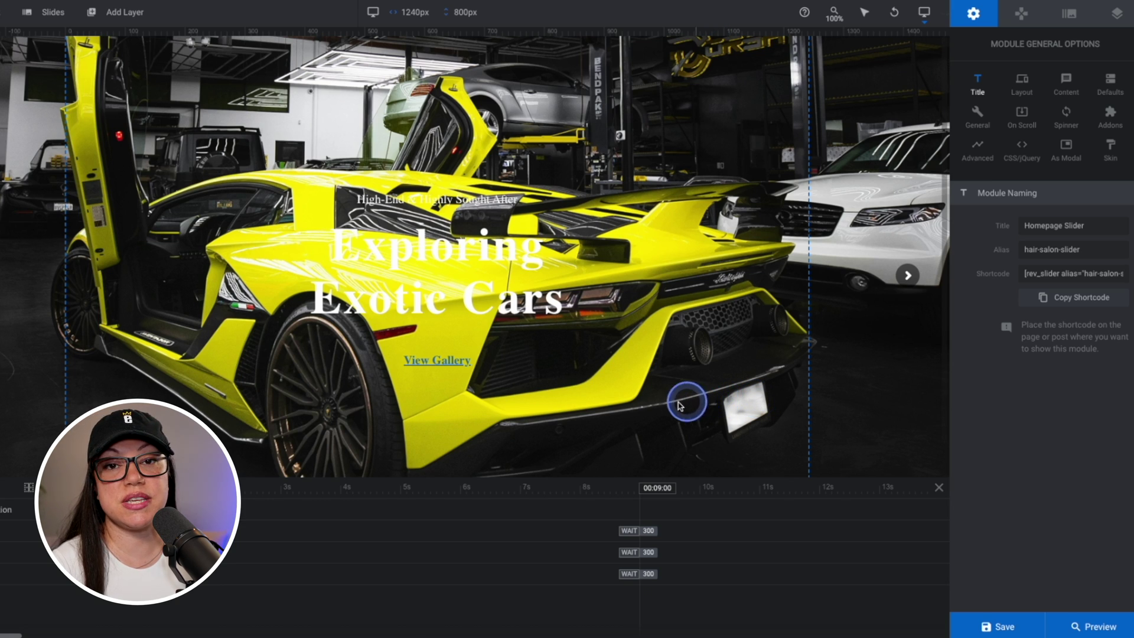
{"action": "mouse_move", "coordinate": [128, 18]}
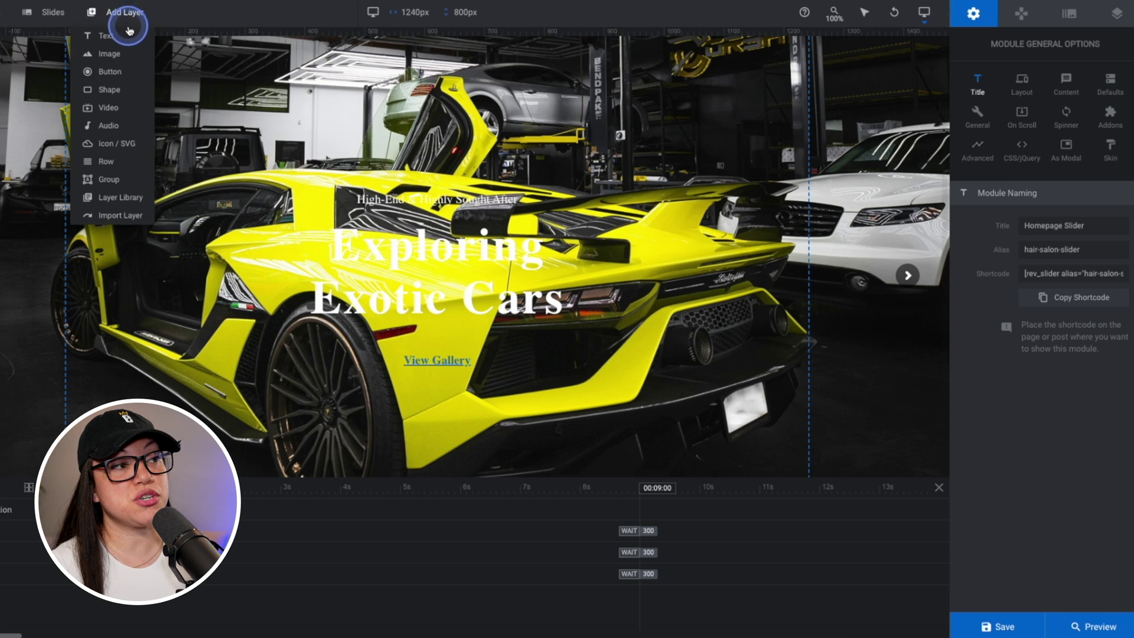
Add a shape layer, shape-0, and enlarge it to 363 × 218 px
{"action": "left_click", "coordinate": [131, 91]}
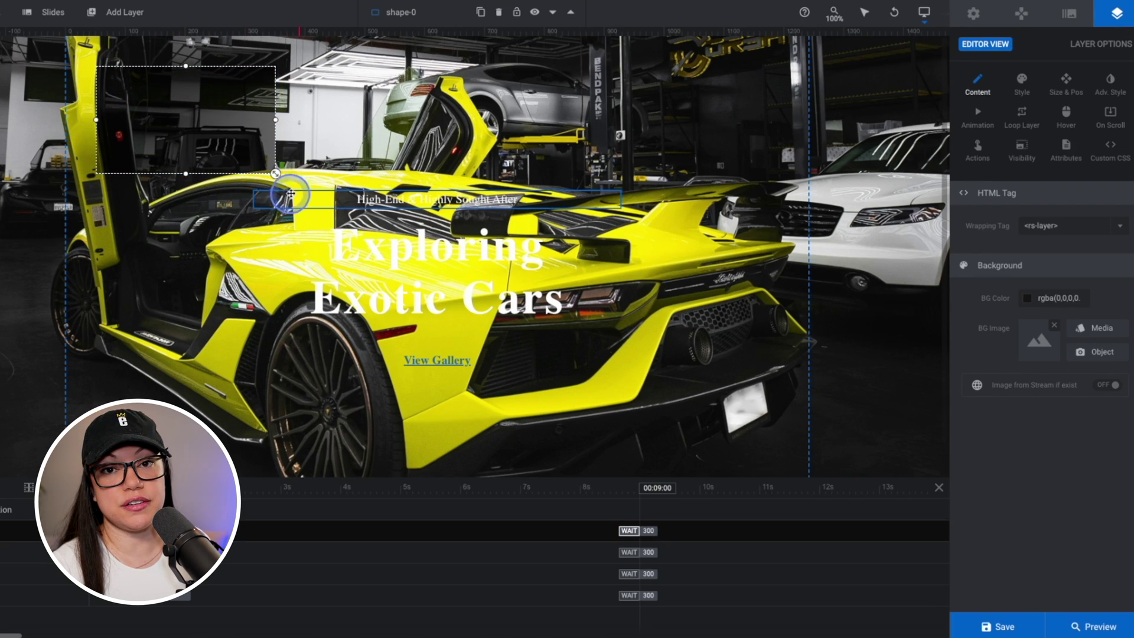
{"action": "left_click_drag", "start_coordinate": [284, 183], "coordinate": [321, 206]}
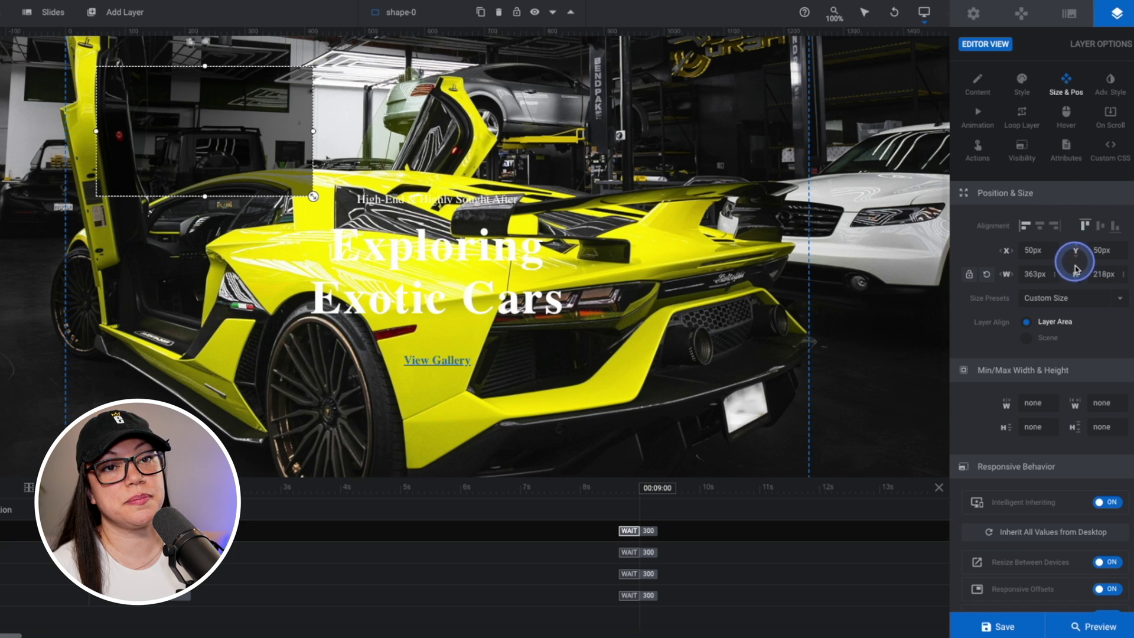
Set shape-0 to the Cover size preset with Layer Align set to Scene
{"action": "left_click", "coordinate": [1119, 300]}
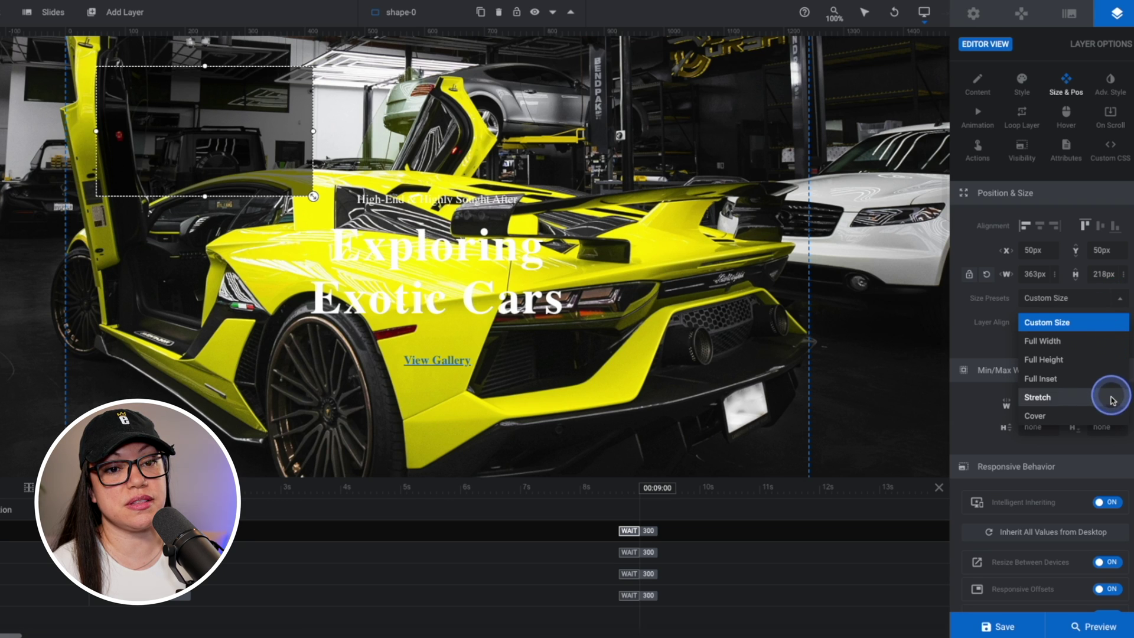
{"action": "left_click", "coordinate": [1106, 418]}
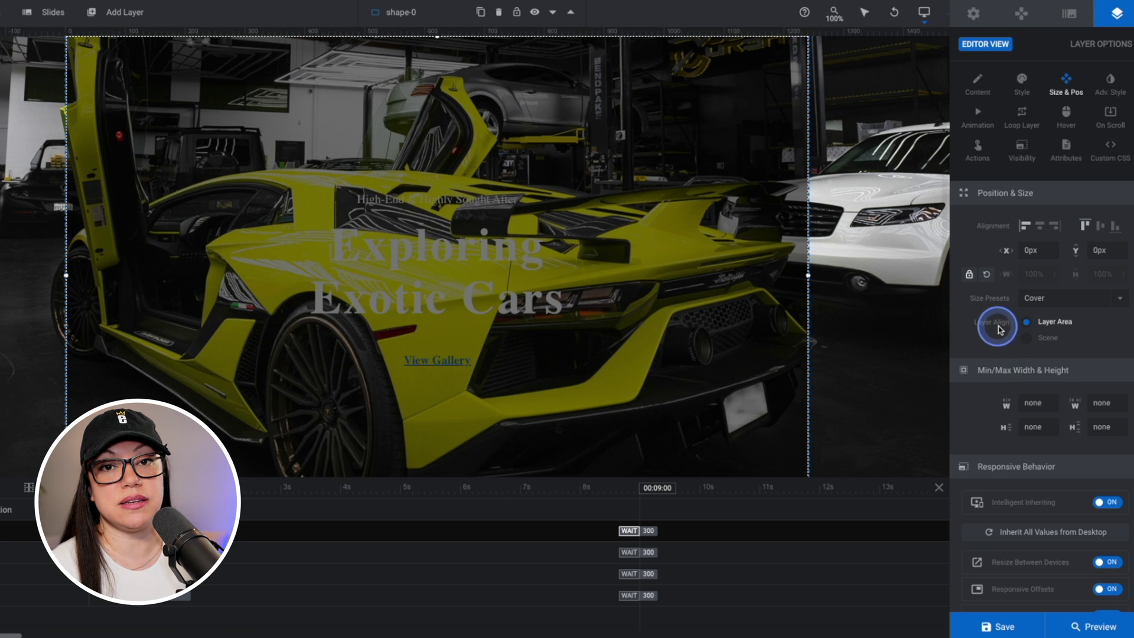
{"action": "left_click", "coordinate": [1027, 339]}
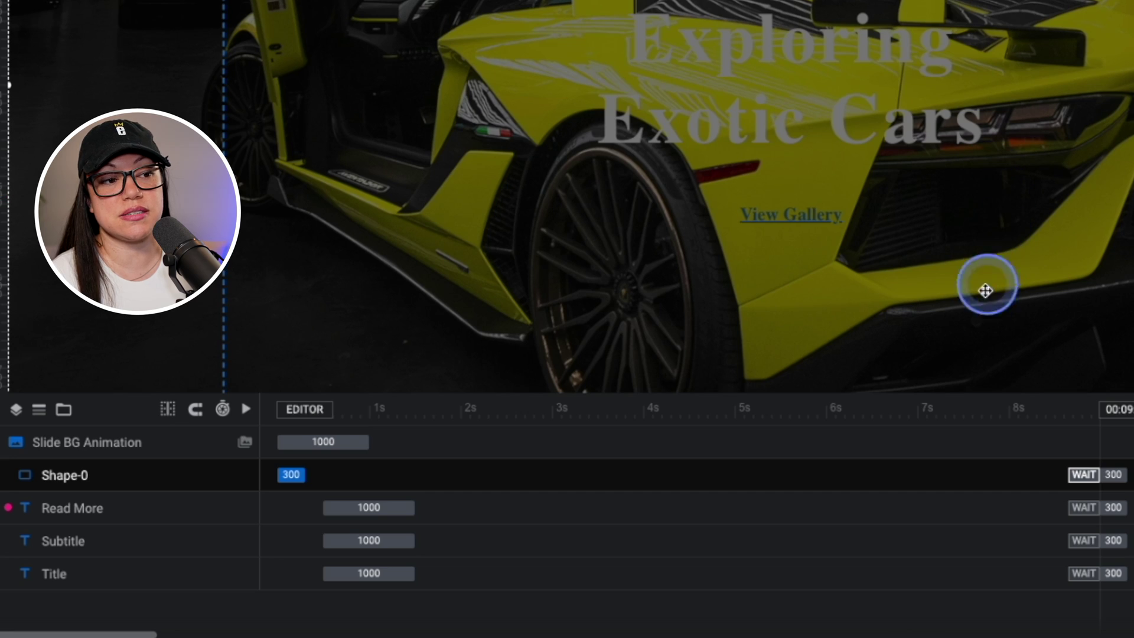
Drag Shape-0 below the Title, Subtitle and Read More layers in the timeline
{"action": "left_click", "coordinate": [275, 545]}
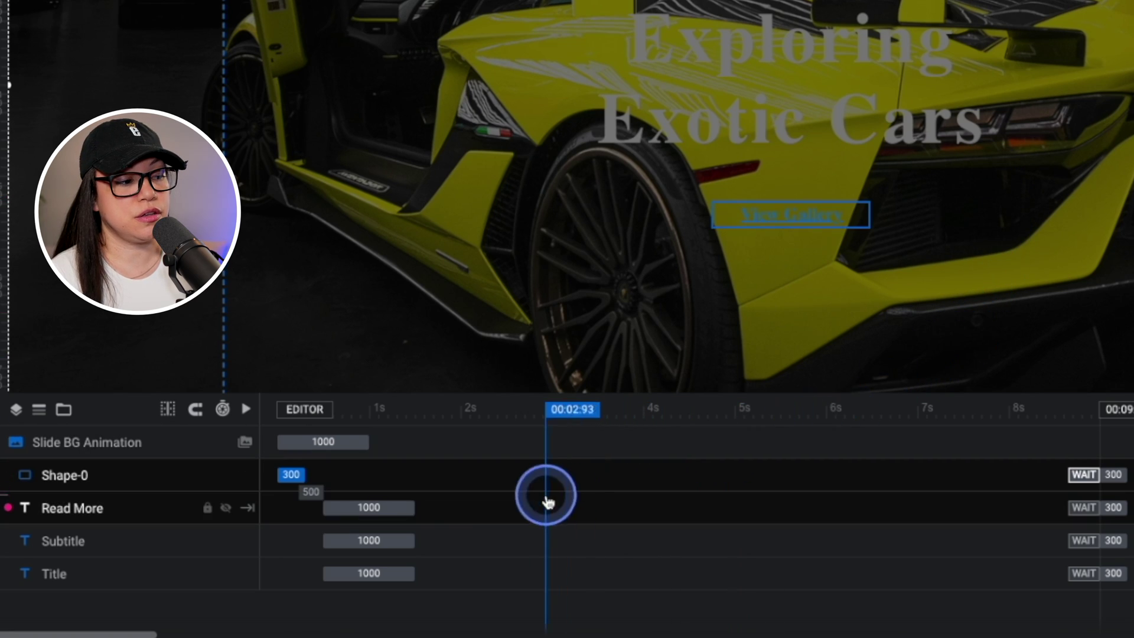
{"action": "left_click", "coordinate": [95, 477]}
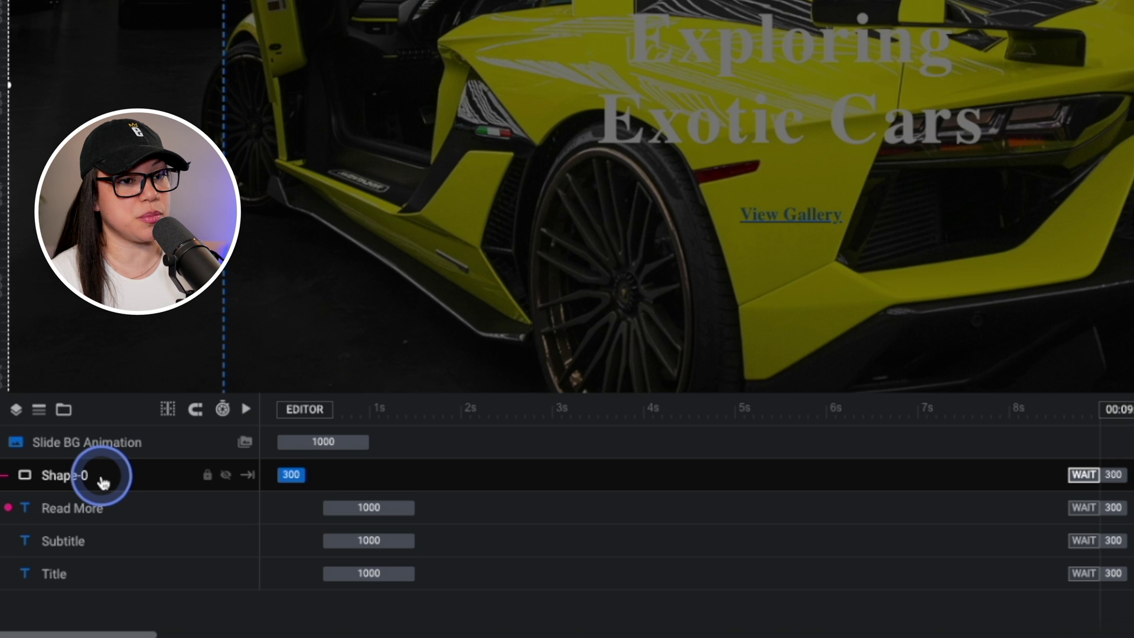
{"action": "left_click_drag", "start_coordinate": [102, 481], "coordinate": [96, 593]}
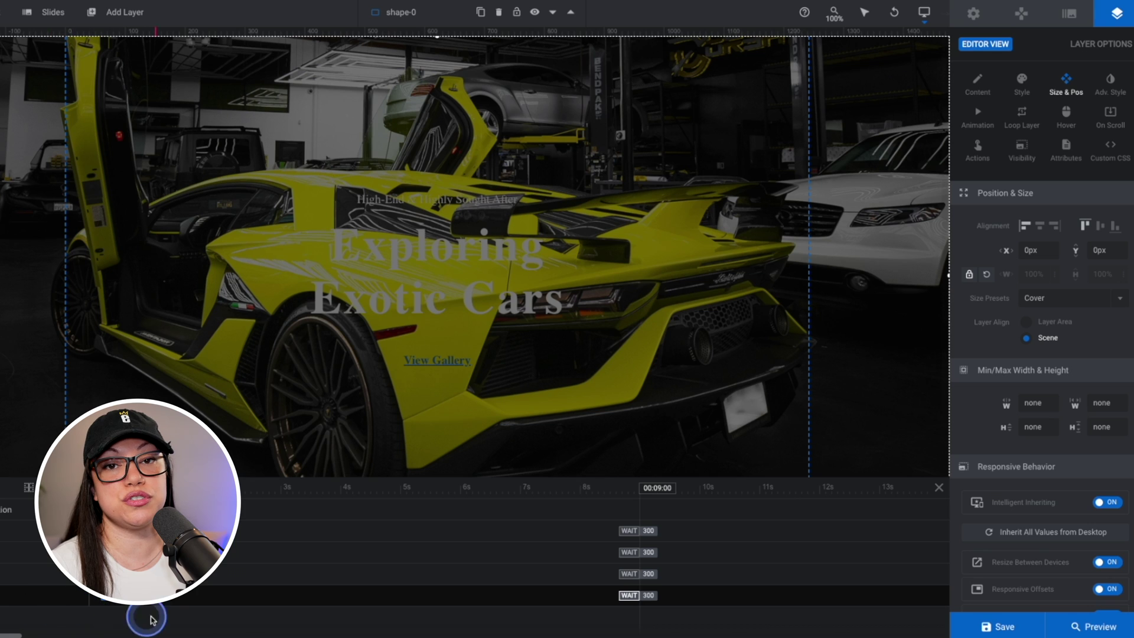
Set shape-0's BG Color to black at 41% opacity in the Style tab
{"action": "left_click", "coordinate": [1020, 86]}
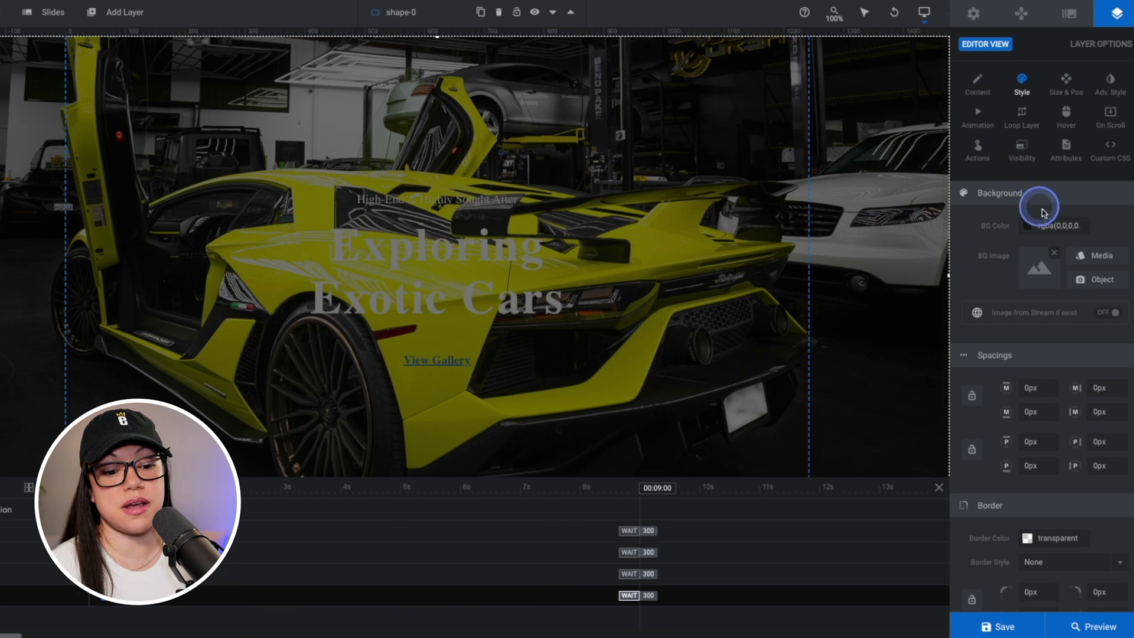
{"action": "left_click", "coordinate": [1059, 227]}
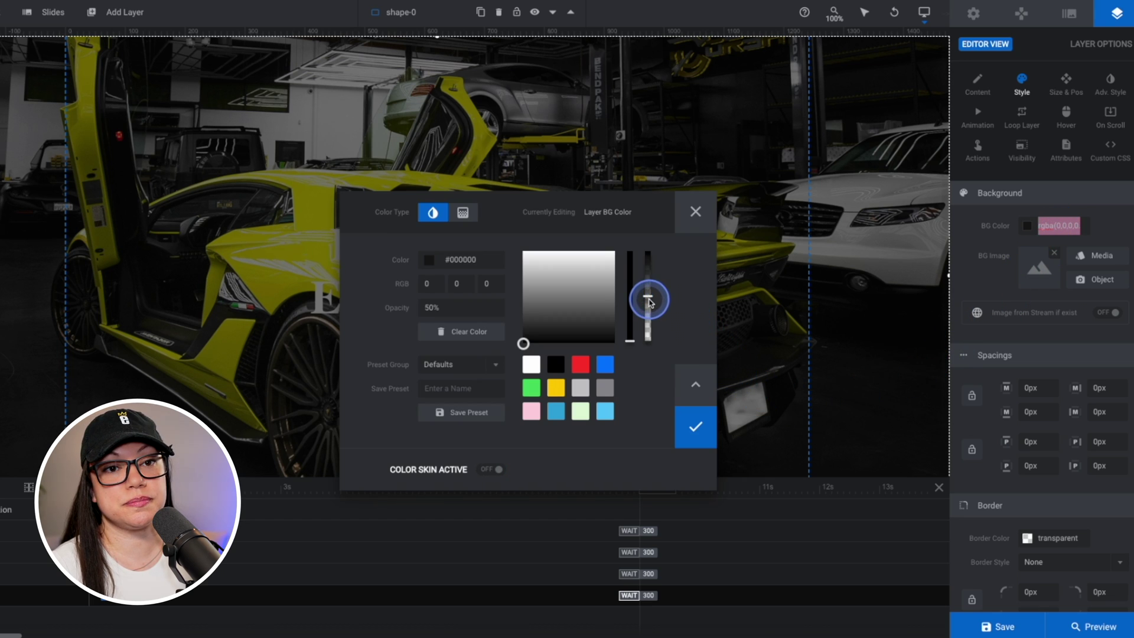
{"action": "left_click_drag", "start_coordinate": [649, 302], "coordinate": [648, 295]}
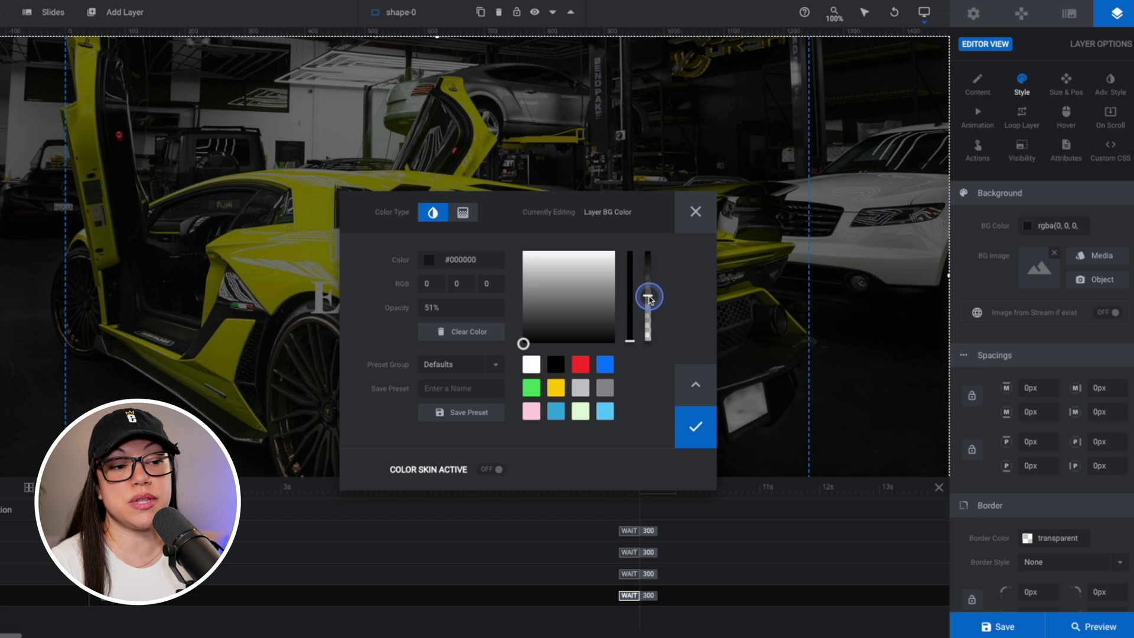
{"action": "left_click", "coordinate": [580, 364]}
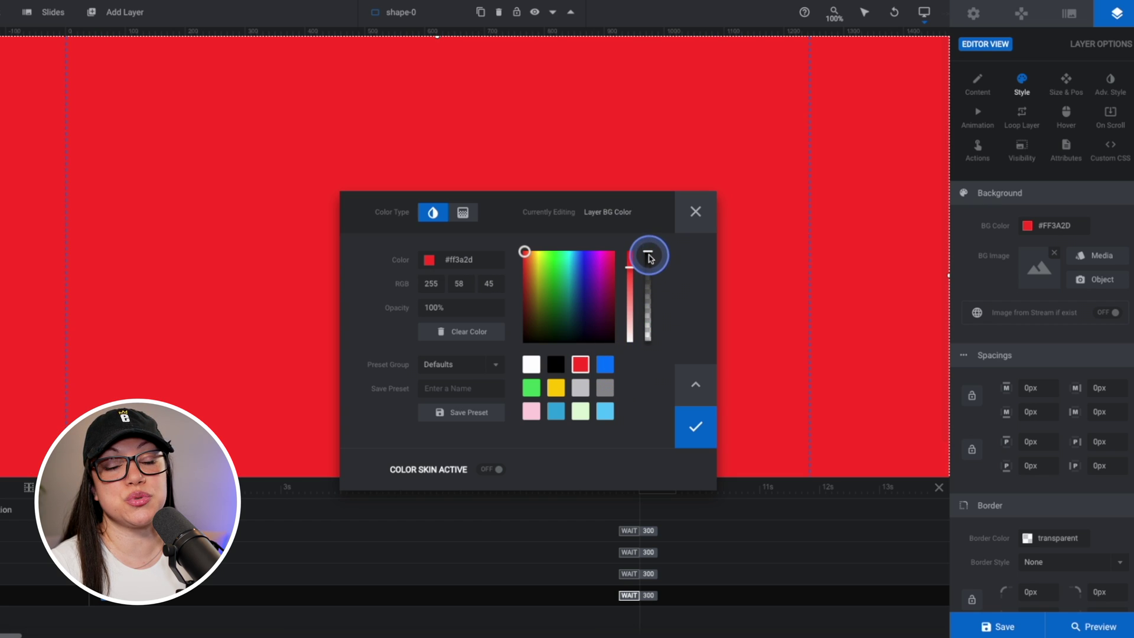
{"action": "left_click_drag", "start_coordinate": [650, 254], "coordinate": [656, 310]}
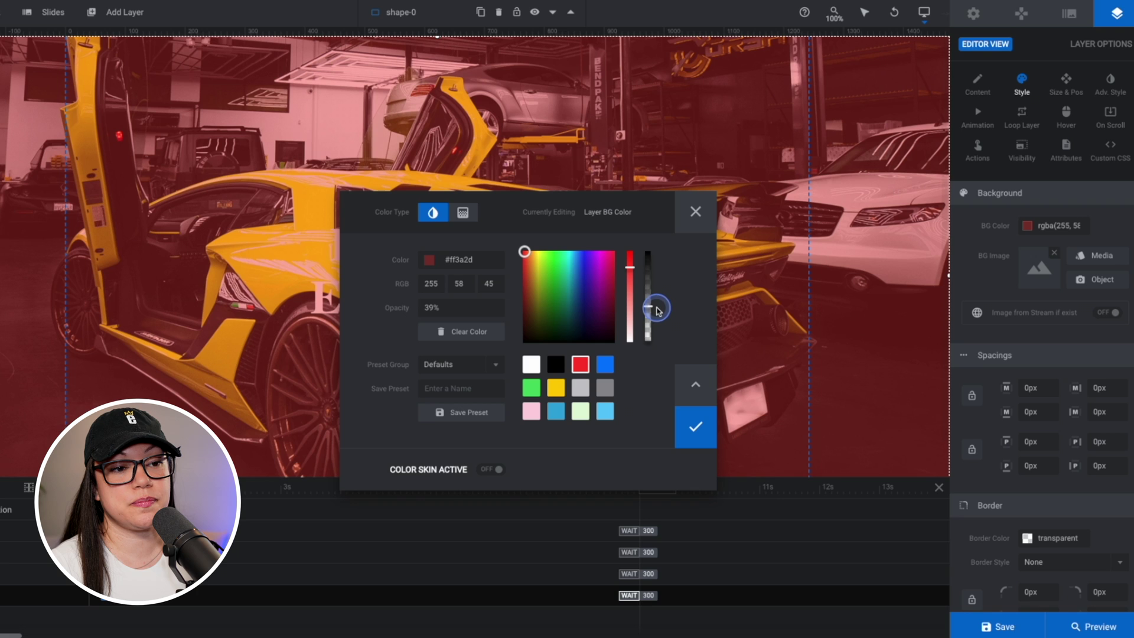
{"action": "left_click", "coordinate": [556, 364]}
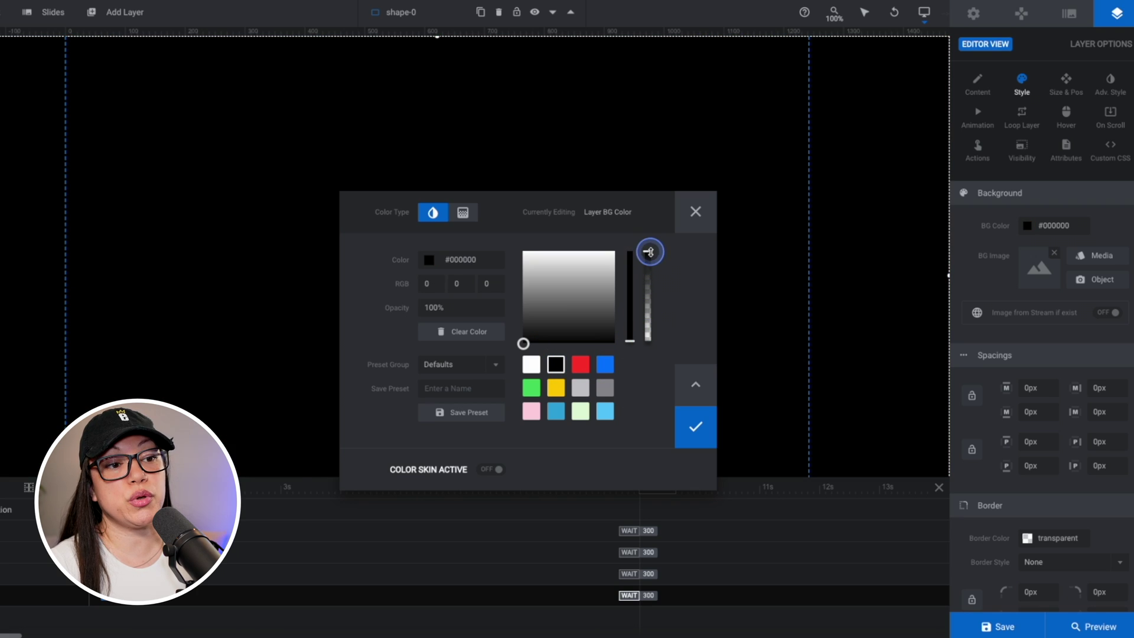
{"action": "left_click_drag", "start_coordinate": [650, 252], "coordinate": [648, 304]}
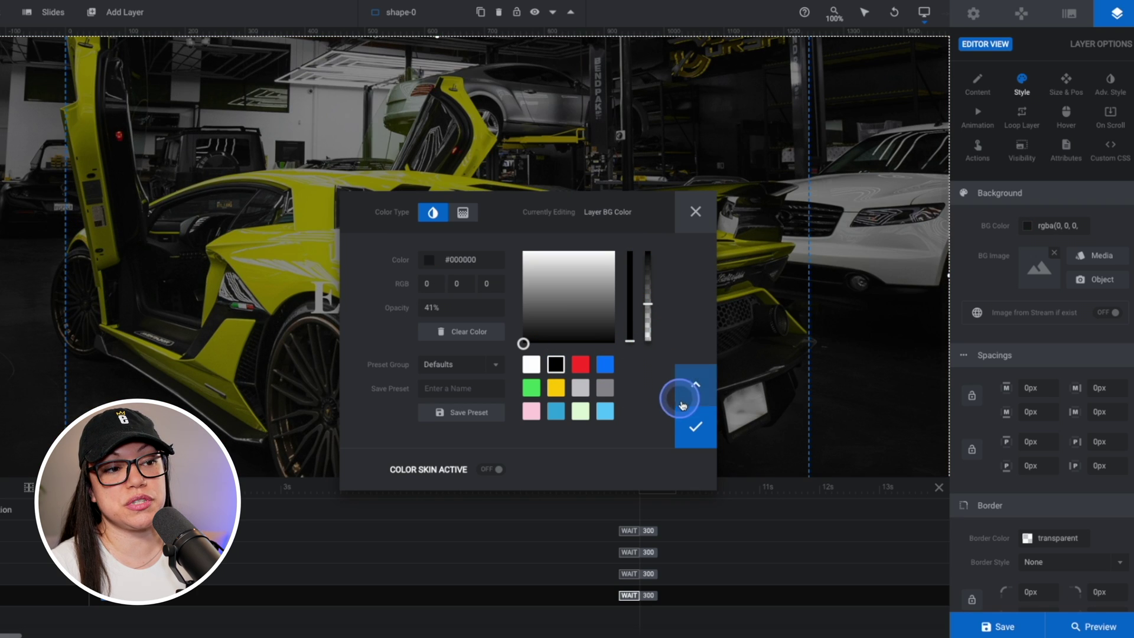
{"action": "left_click", "coordinate": [690, 424]}
Save the slider, preview the darkened Exploring Exotic Cars slide, then close the preview
{"action": "mouse_move", "coordinate": [994, 626]}
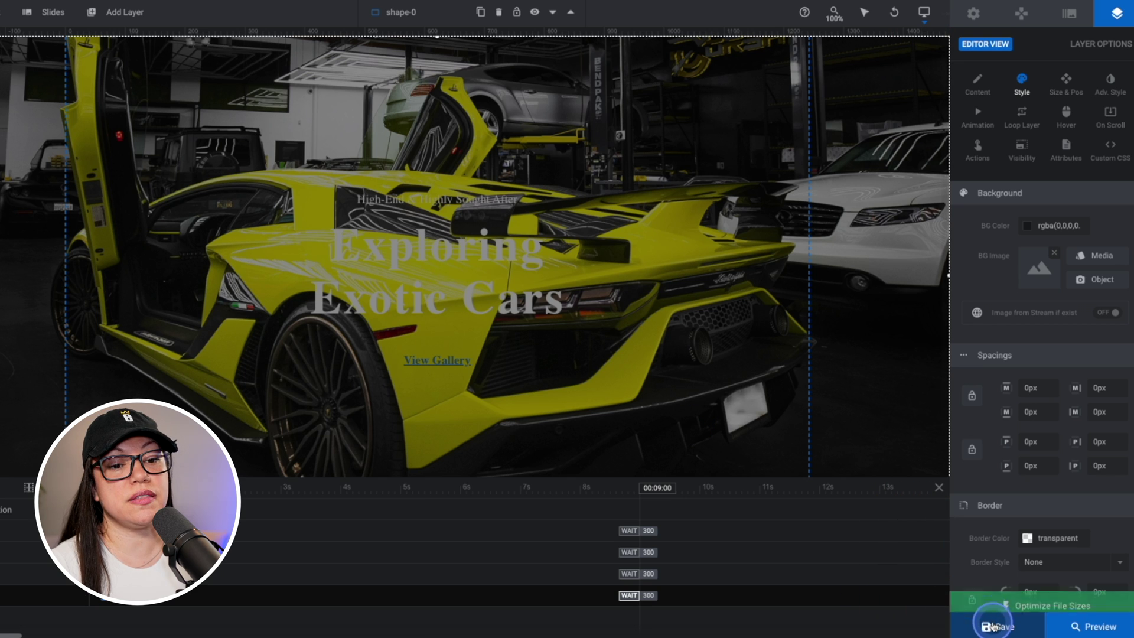
{"action": "left_click", "coordinate": [994, 626]}
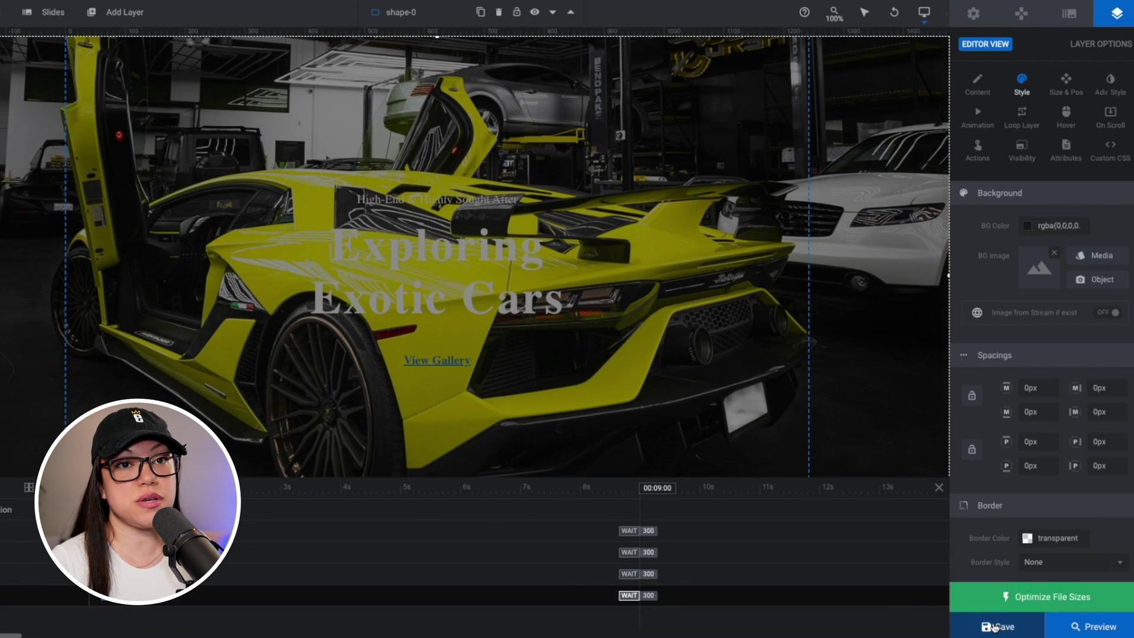
{"action": "left_click", "coordinate": [1104, 627]}
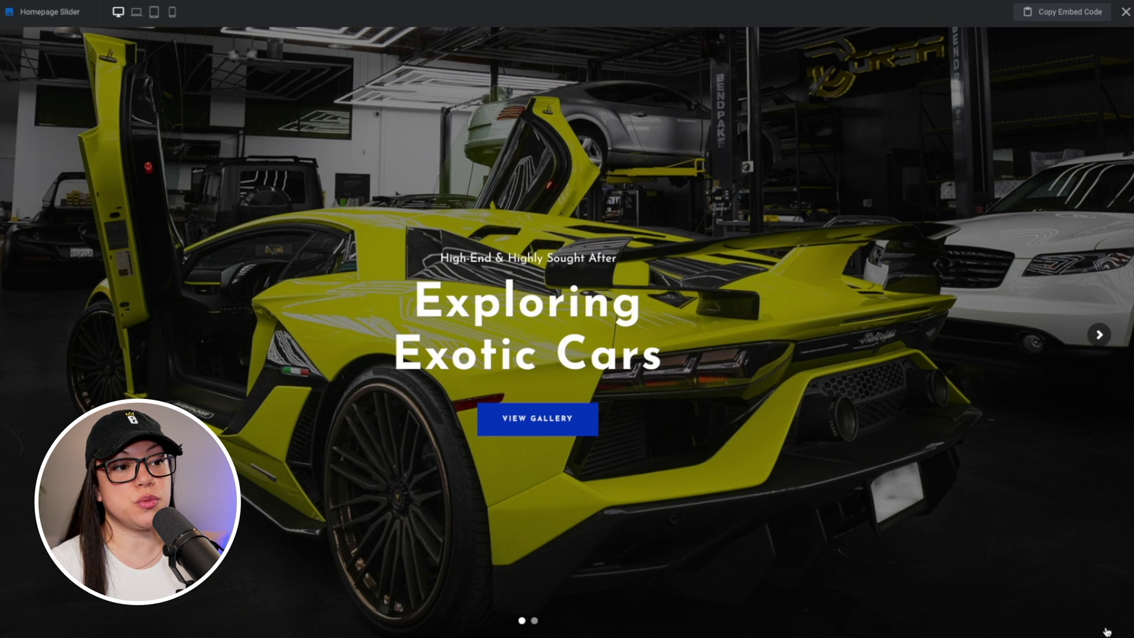
{"action": "left_click", "coordinate": [1125, 10]}
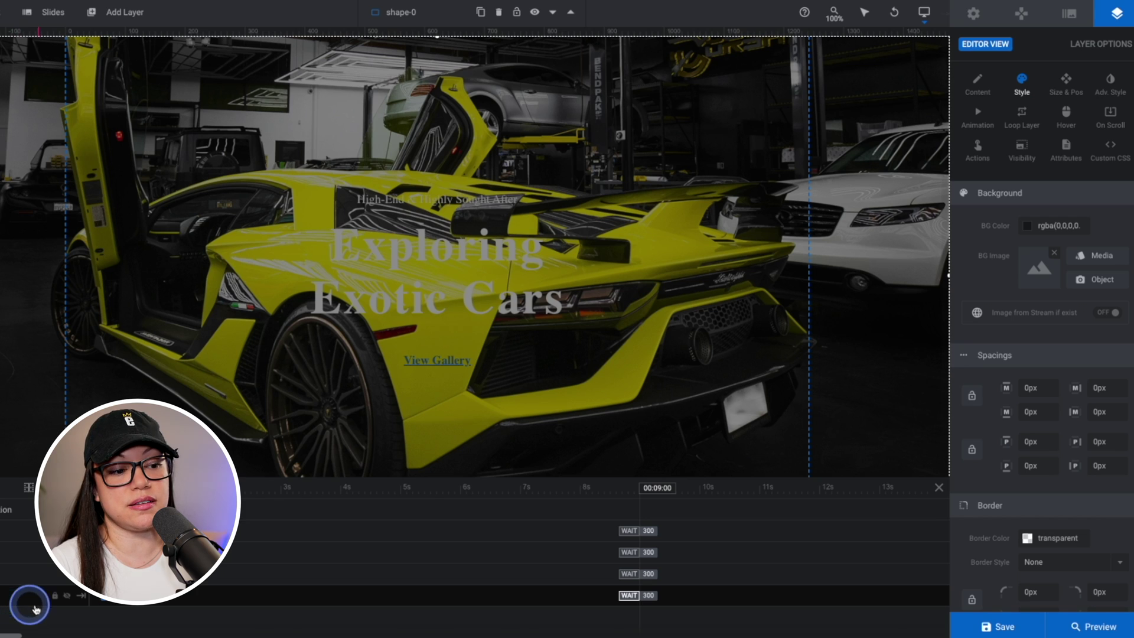
Copy shape-0 and switch to slide #2, Touring Luxury Garages
{"action": "left_click", "coordinate": [478, 17]}
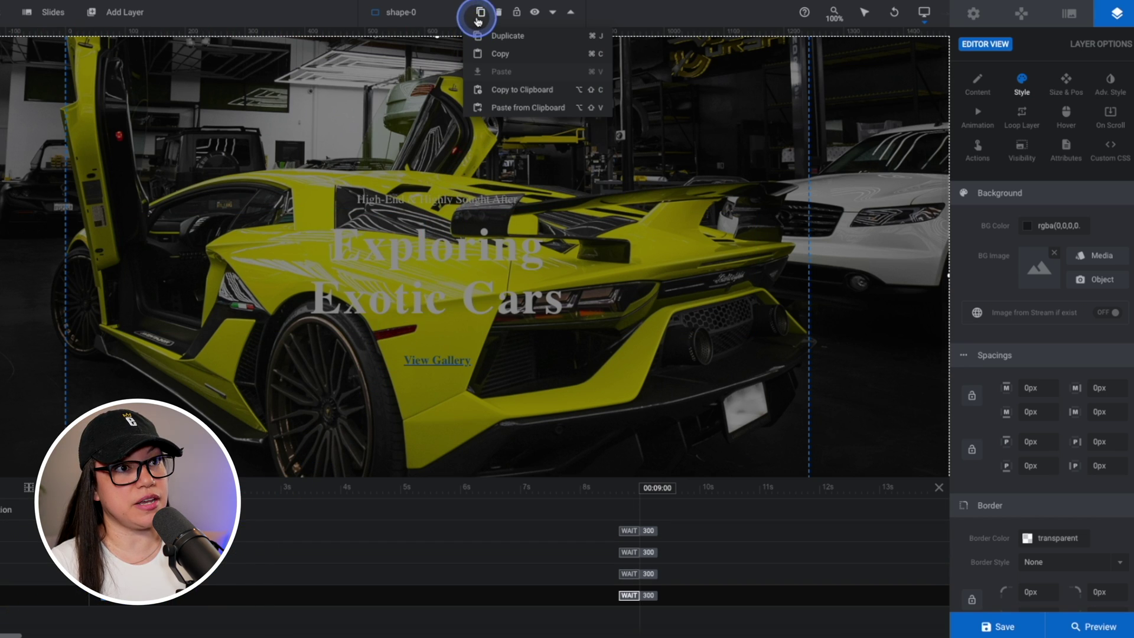
{"action": "left_click", "coordinate": [536, 53]}
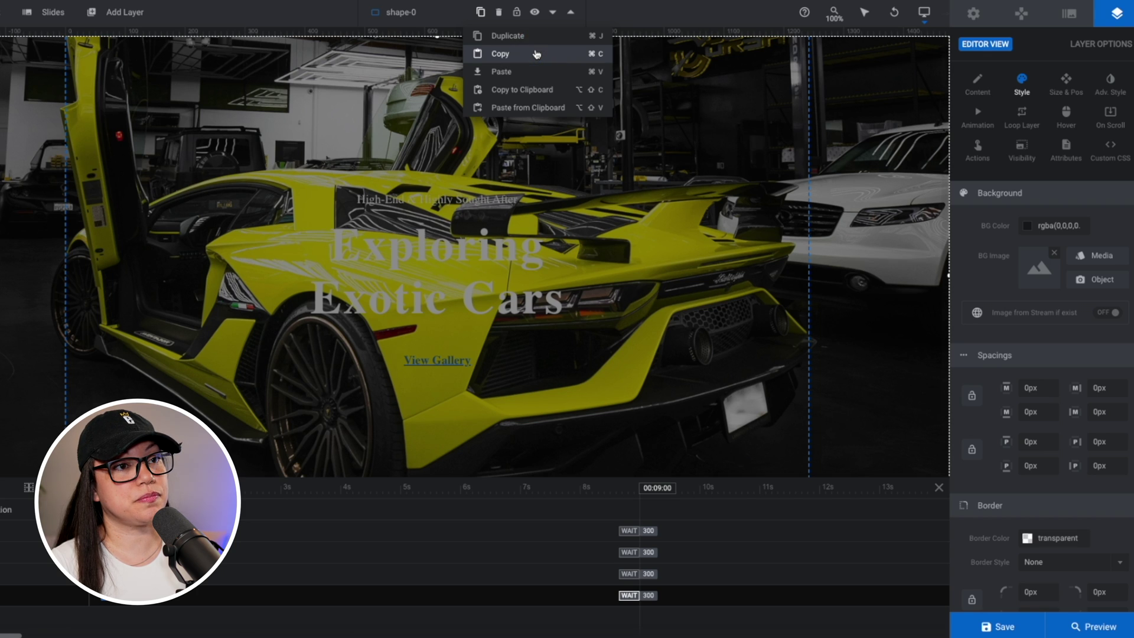
{"action": "left_click", "coordinate": [52, 13]}
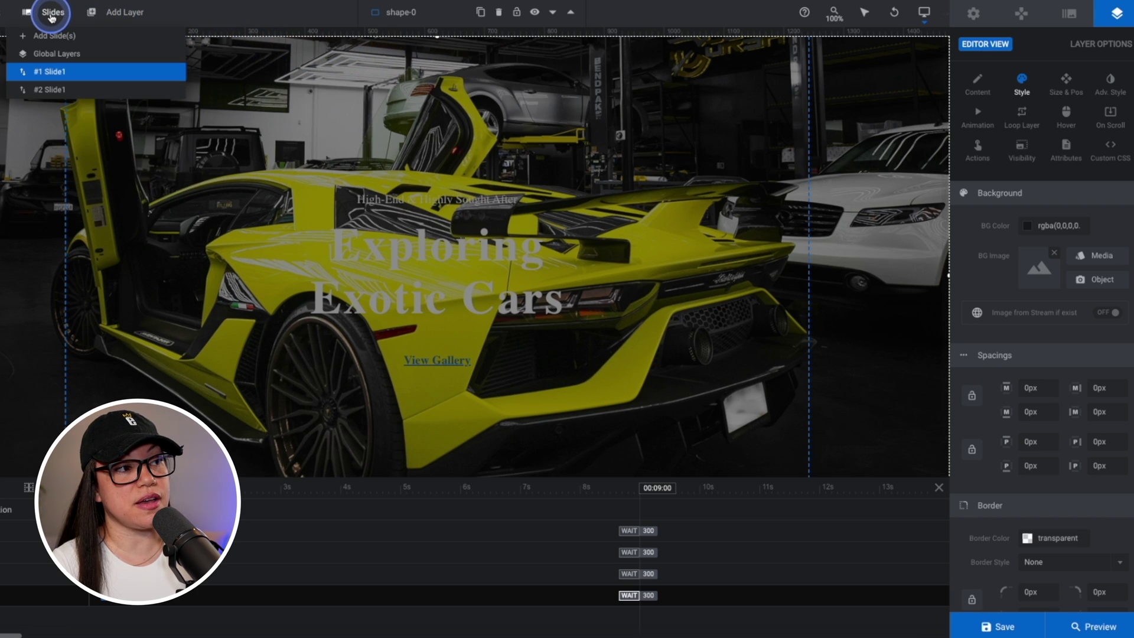
{"action": "left_click", "coordinate": [52, 90]}
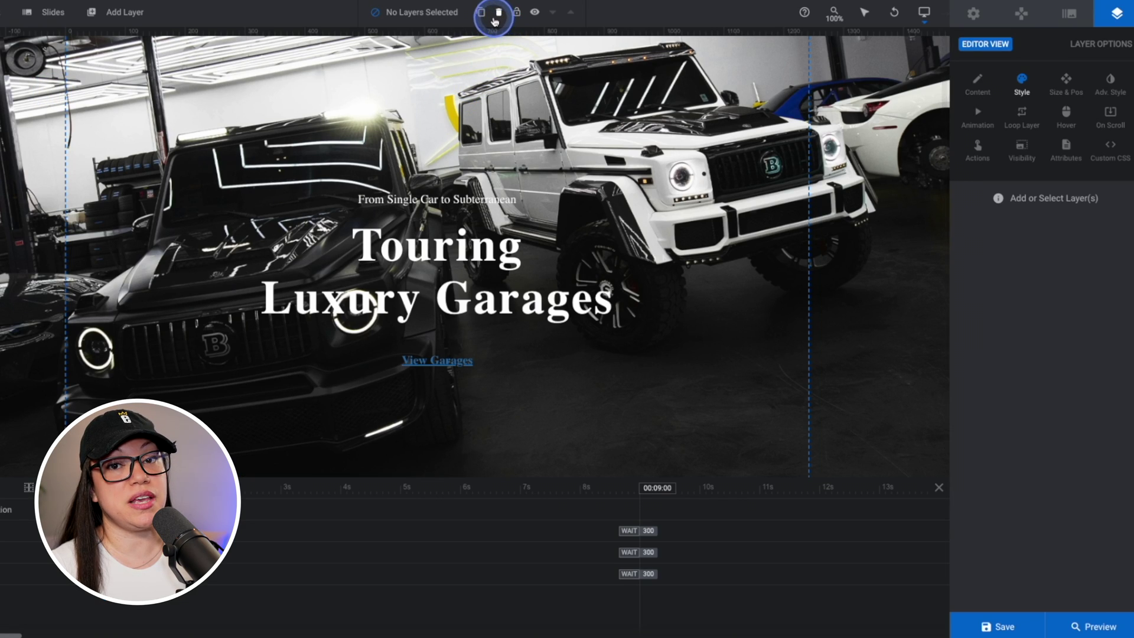
{"action": "left_click", "coordinate": [481, 13]}
Paste the shape onto Touring Luxury Garages and move Copy Shape-0 below the Title layer
{"action": "left_click", "coordinate": [534, 73]}
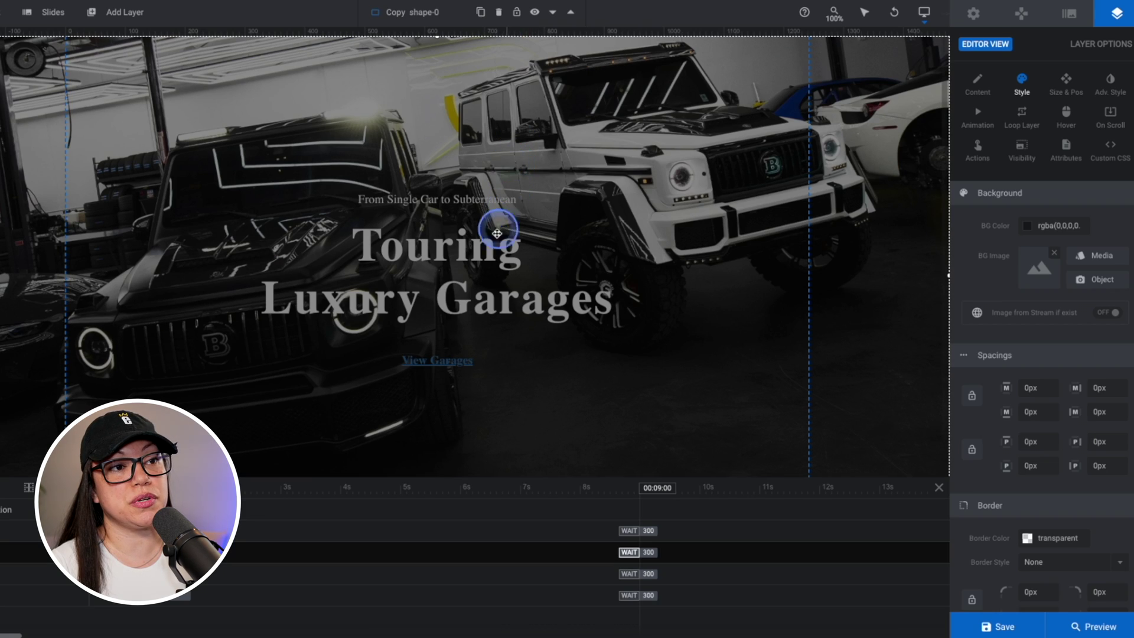
{"action": "left_click", "coordinate": [1, 568]}
{"action": "left_click_drag", "start_coordinate": [2, 569], "coordinate": [11, 563]}
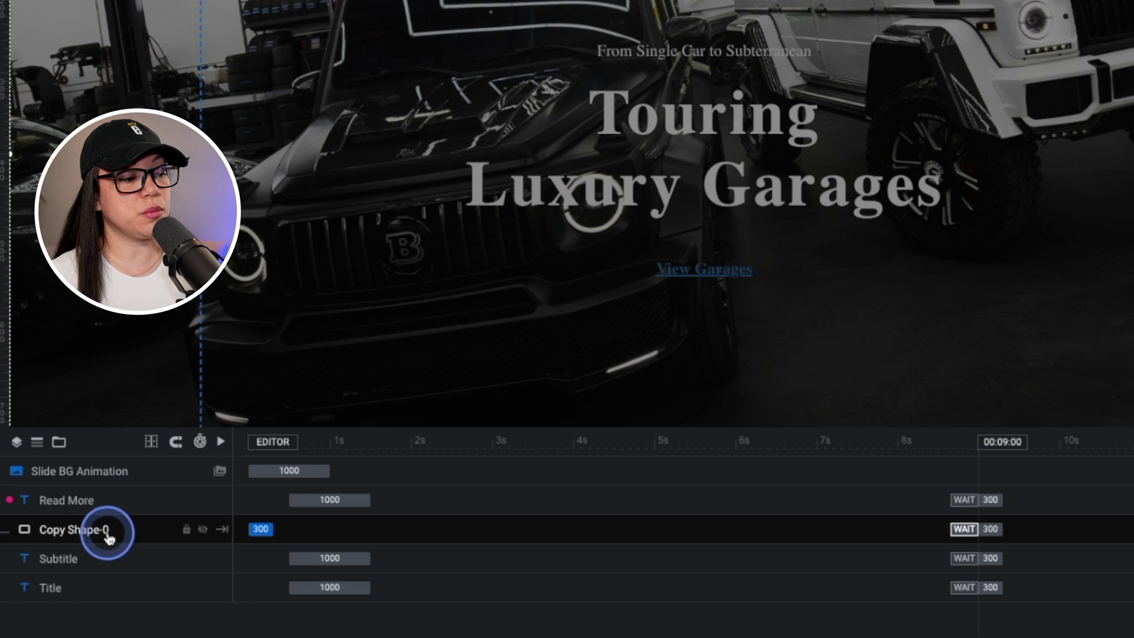
{"action": "left_click_drag", "start_coordinate": [130, 543], "coordinate": [138, 615]}
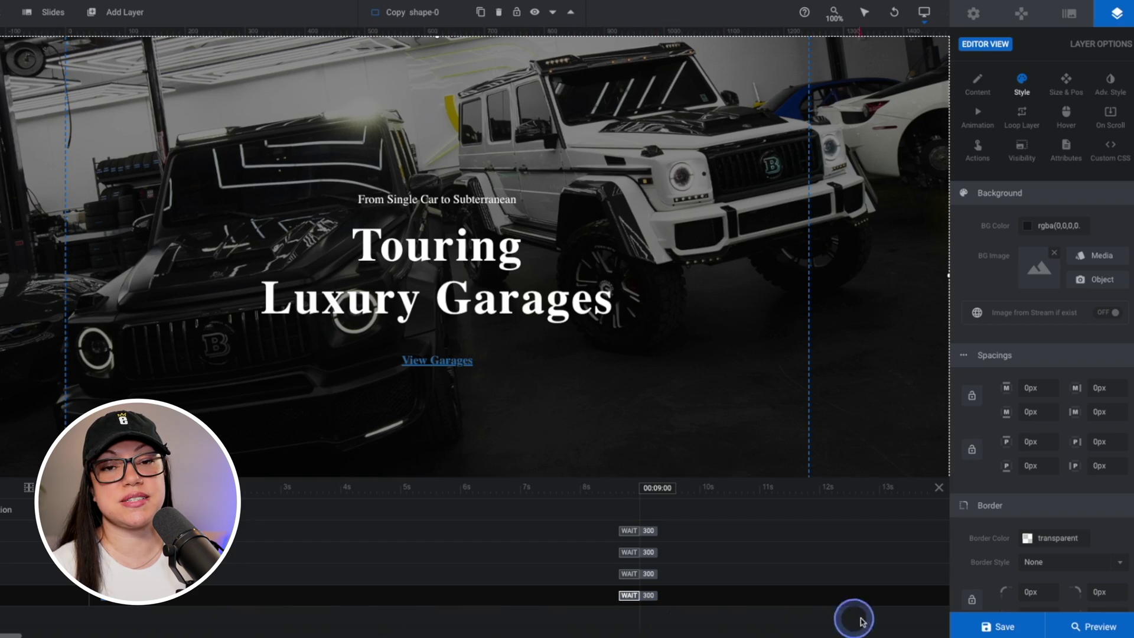
Save the slider with the new overlay on the Touring Luxury Garages slide
{"action": "mouse_move", "coordinate": [1018, 623]}
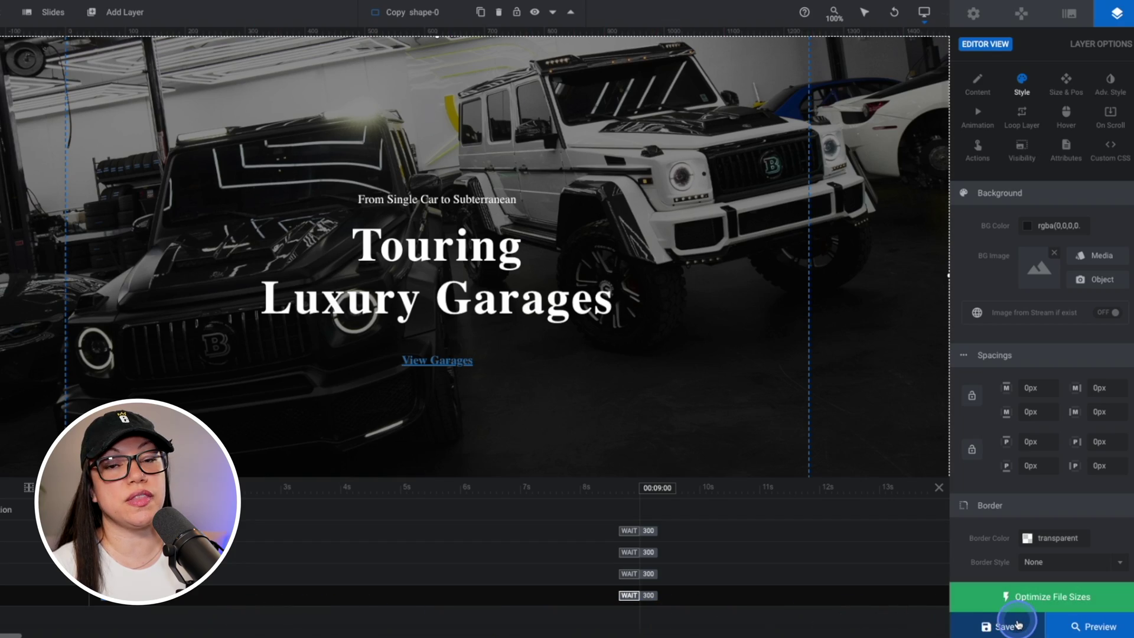